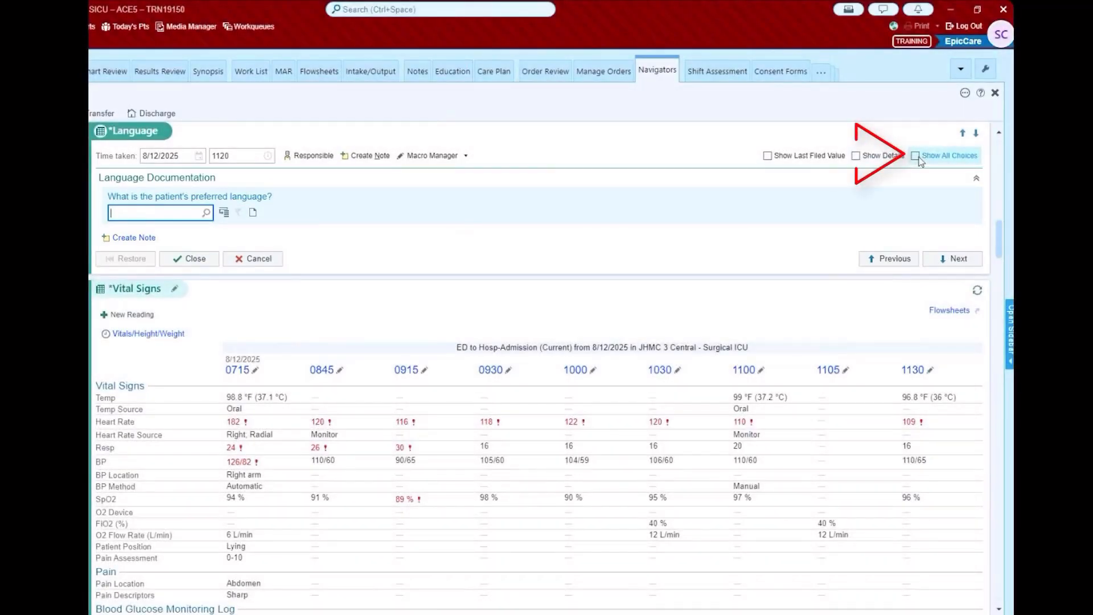
Step: Pick Danish from the full language list as the patient's preferred language
click(915, 156)
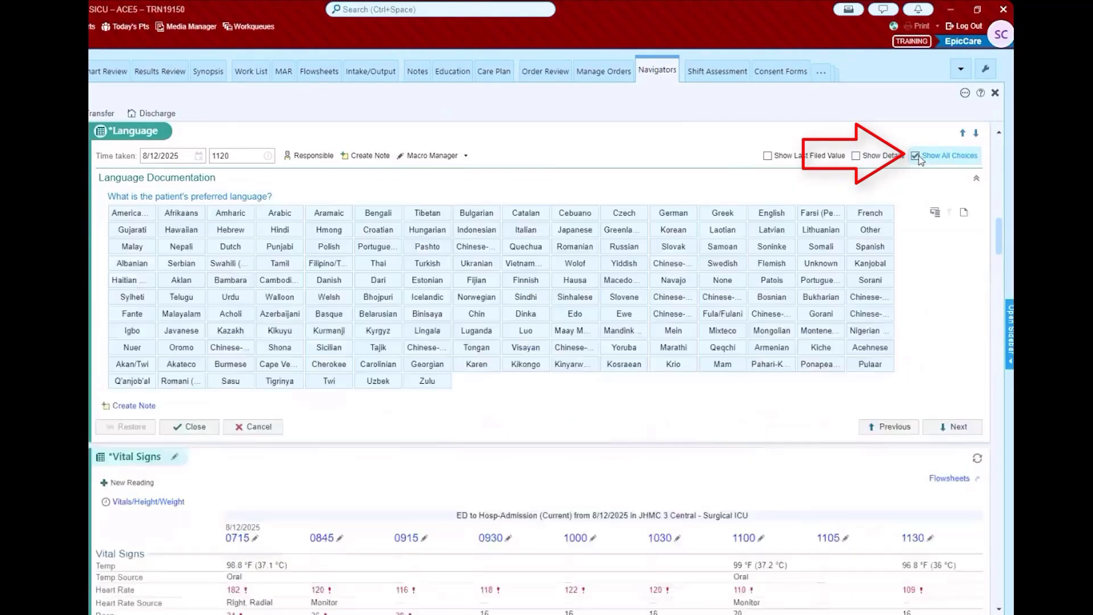
click(326, 283)
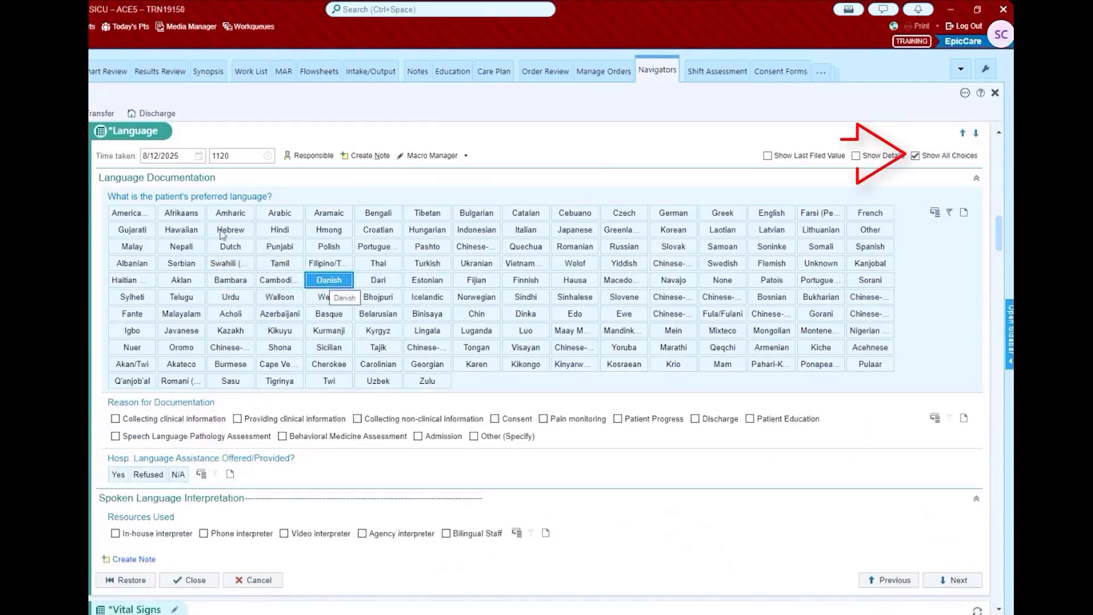
click(916, 158)
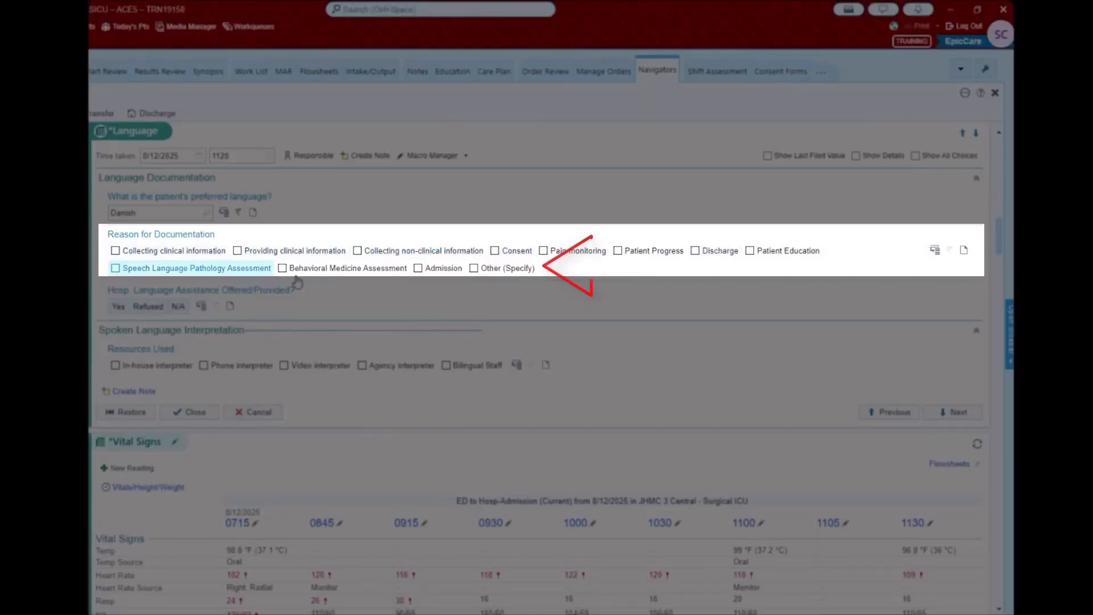
Step: Give Other (Specify) as the documentation reason and mark language assistance Refused
click(475, 268)
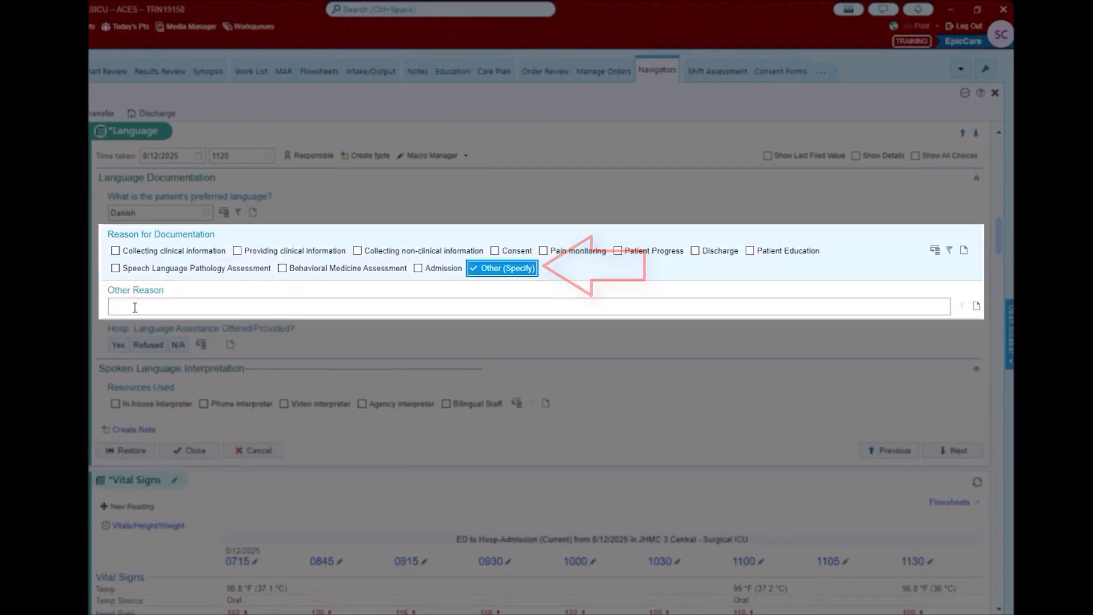
click(112, 306)
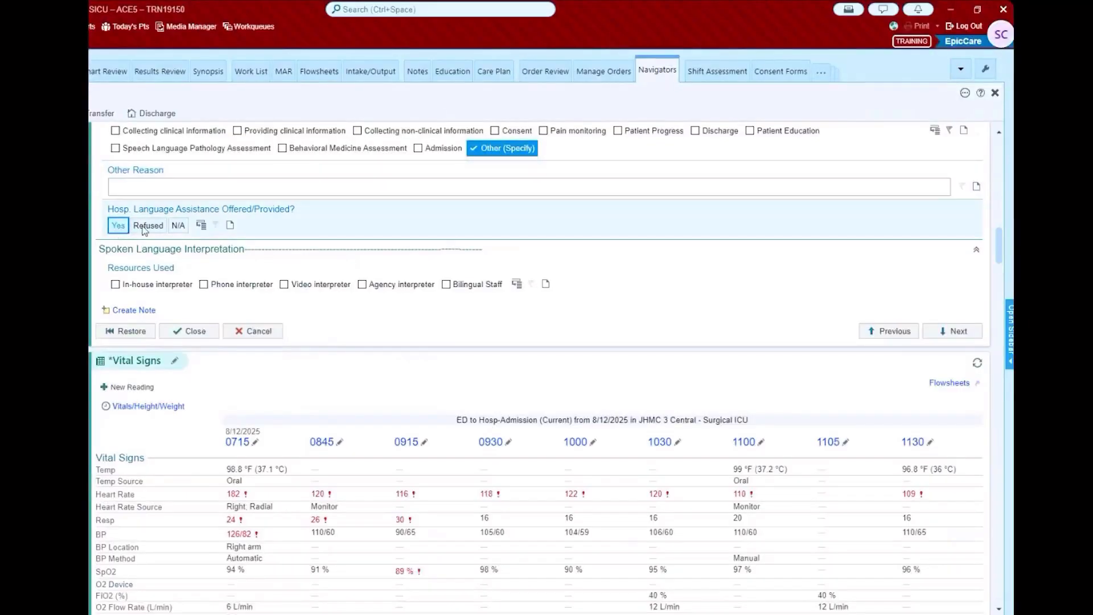
click(148, 226)
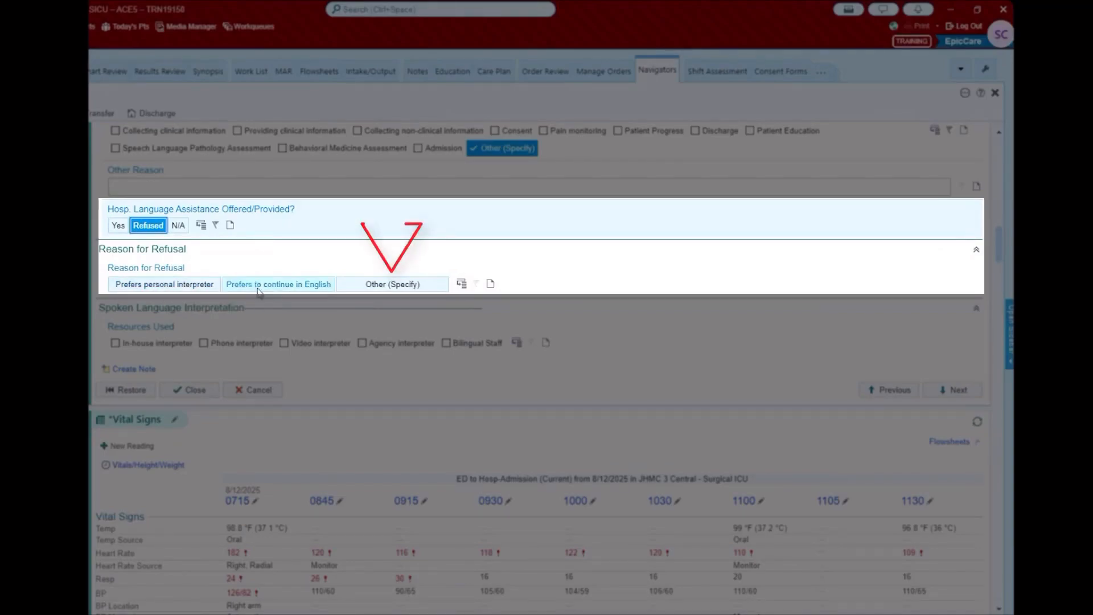
Step: Set the refusal reason to Prefers personal interpreter and mark assistance not applicable
click(387, 285)
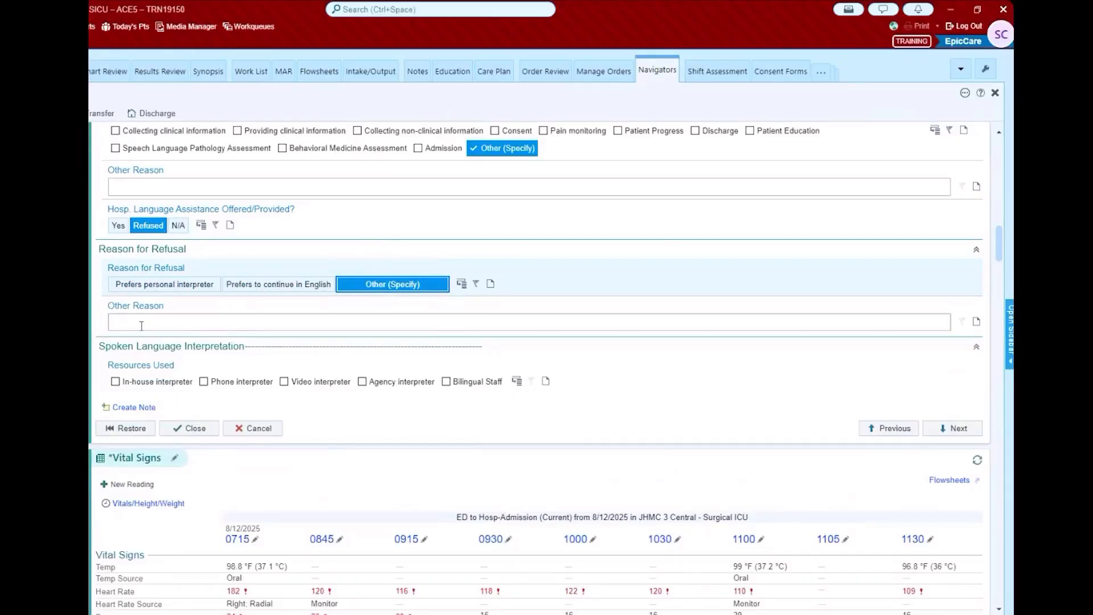
click(389, 288)
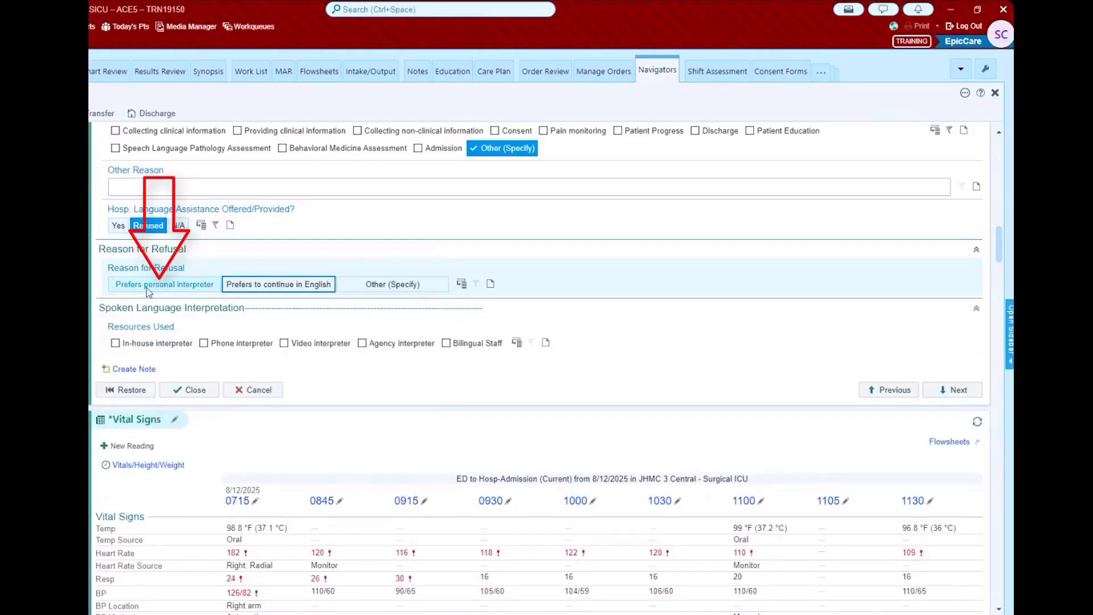
click(148, 285)
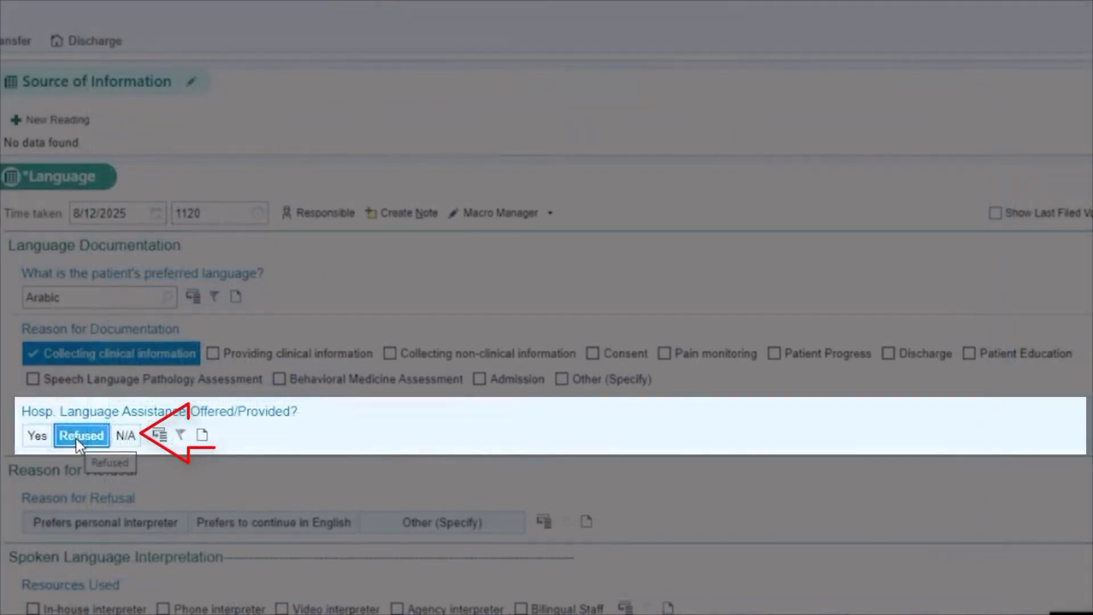
click(76, 439)
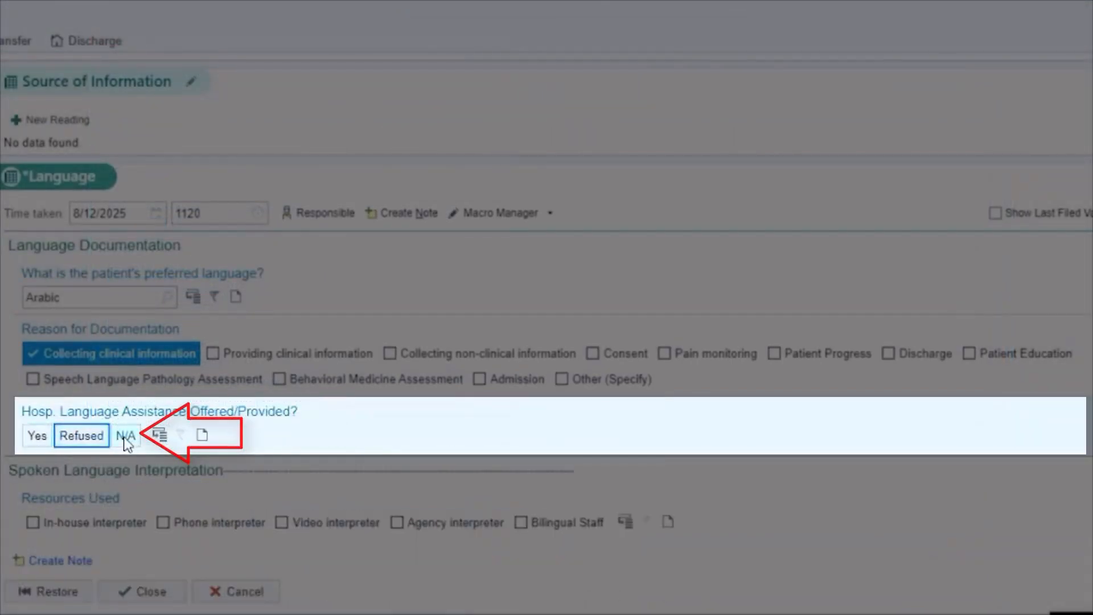
Step: Record an in-house interpreter with name, Kronos ID, start time now and stop time n-10
click(125, 436)
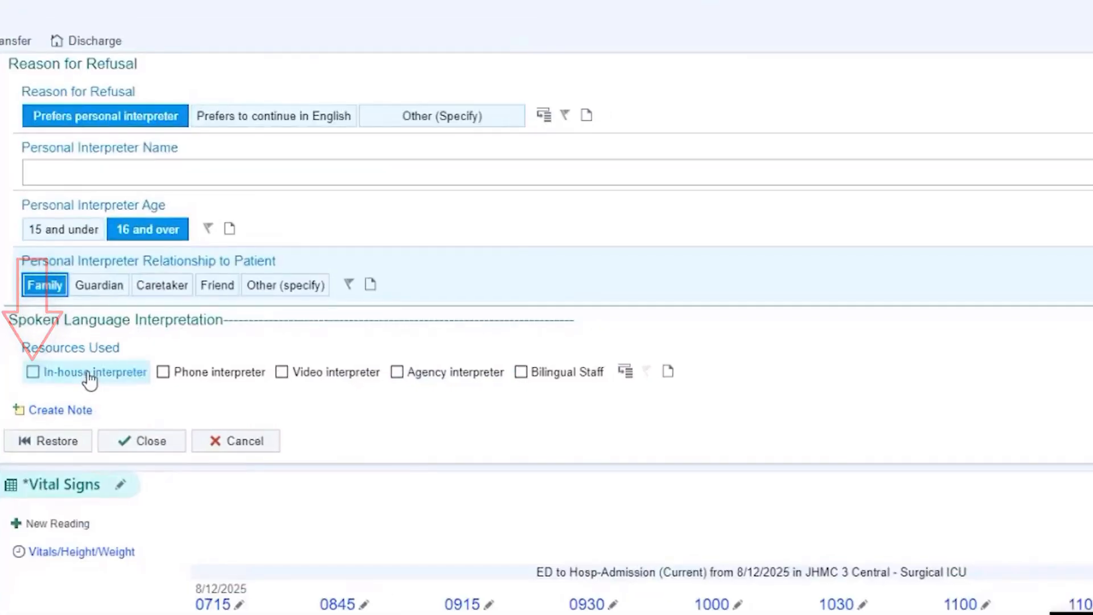
click(101, 354)
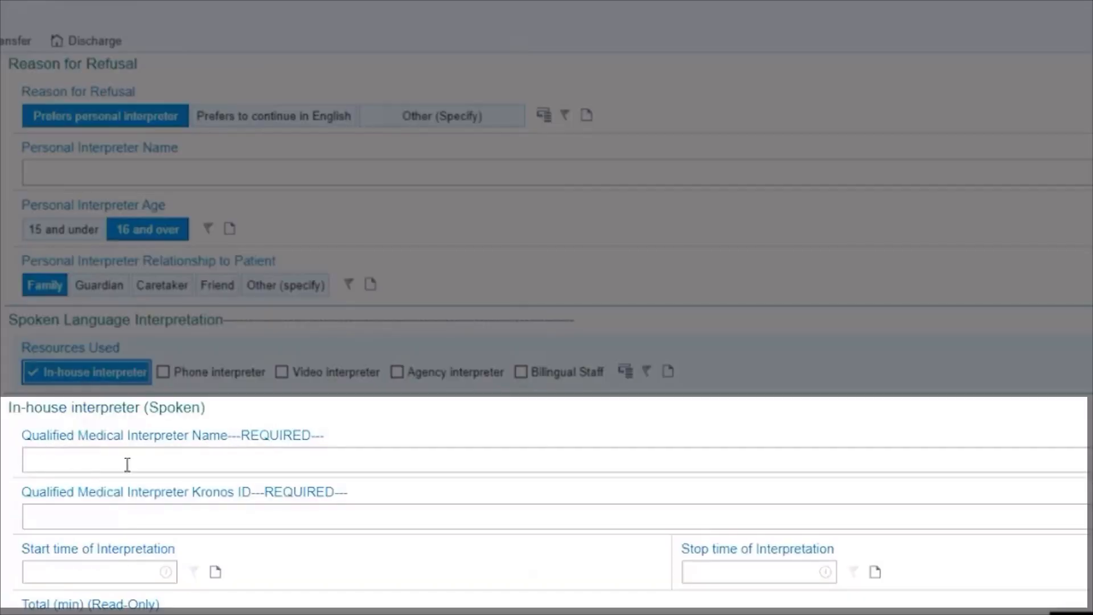
click(100, 465)
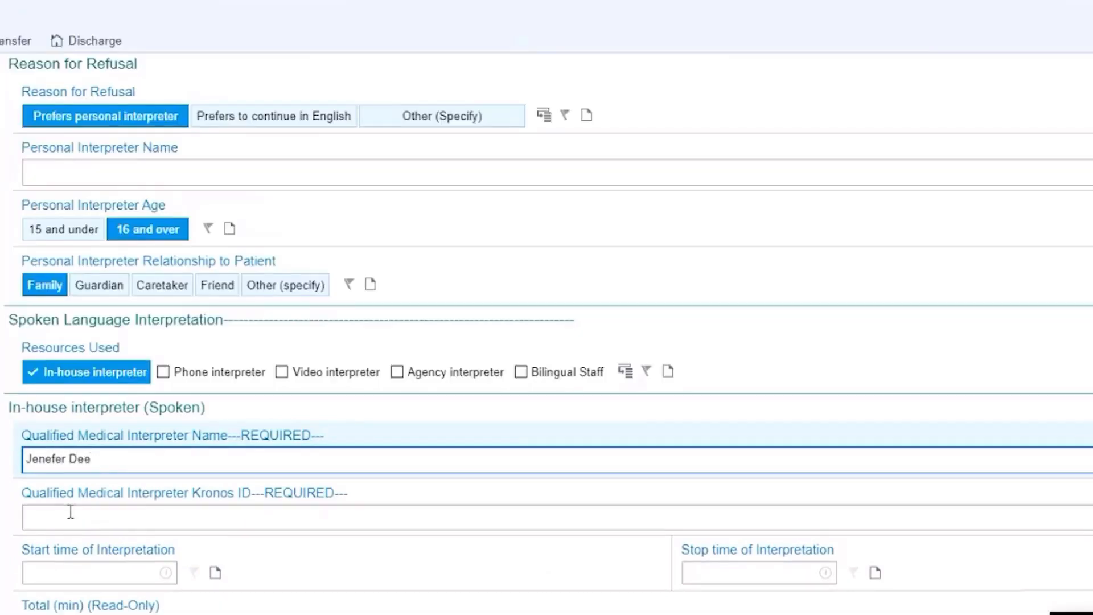
click(69, 515)
text(12345)
click(84, 574)
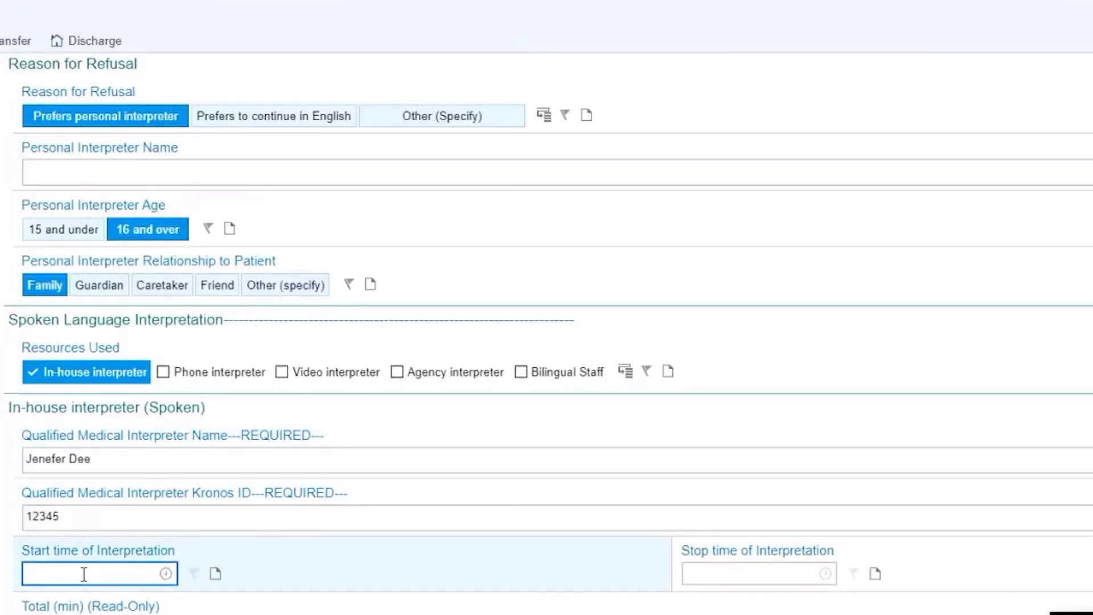
text(n-10)
key(Return)
click(705, 577)
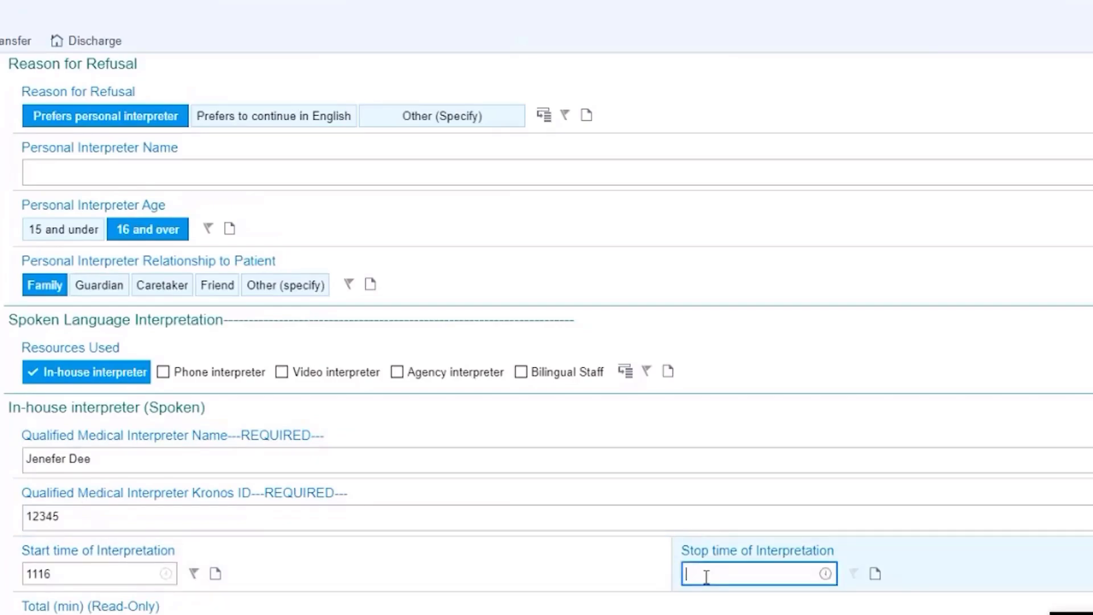
text(n)
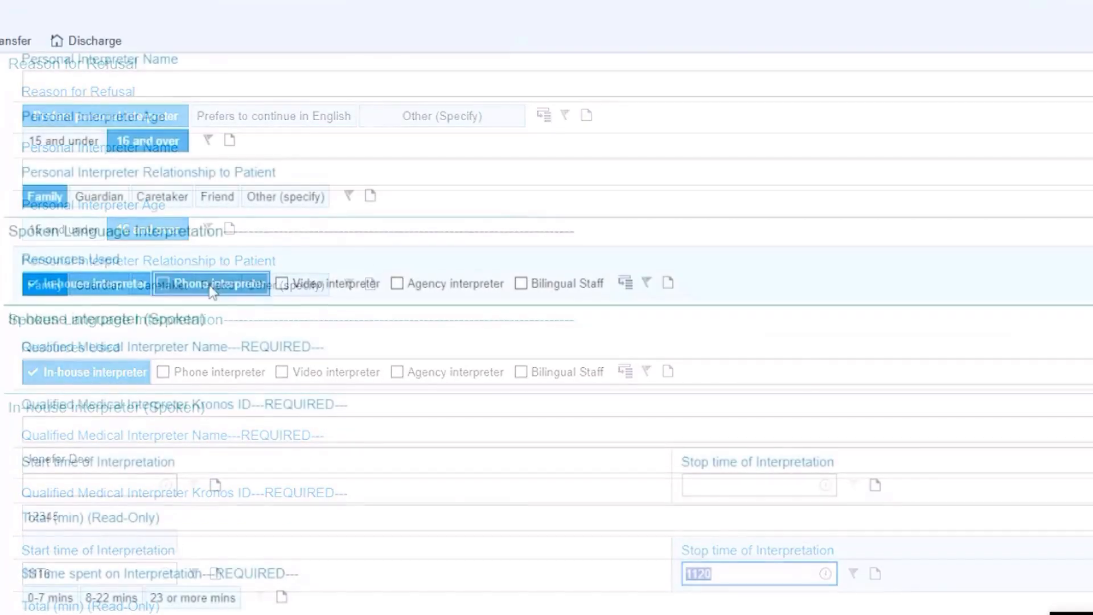
Step: Change the interpretation resource through Phone, Video and Agency interpreter options
click(86, 285)
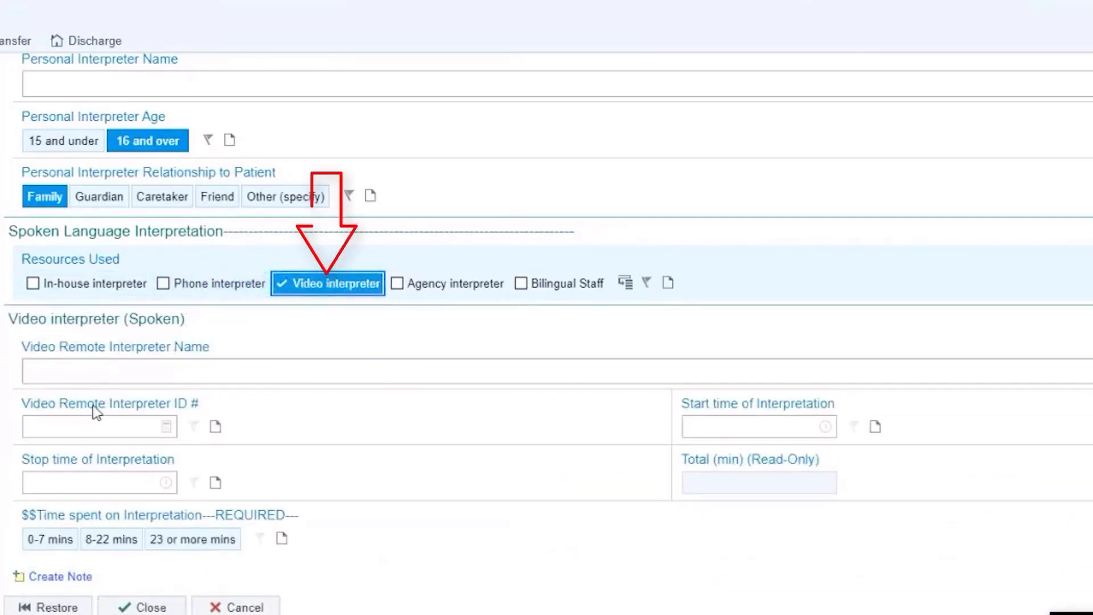
click(353, 290)
click(429, 288)
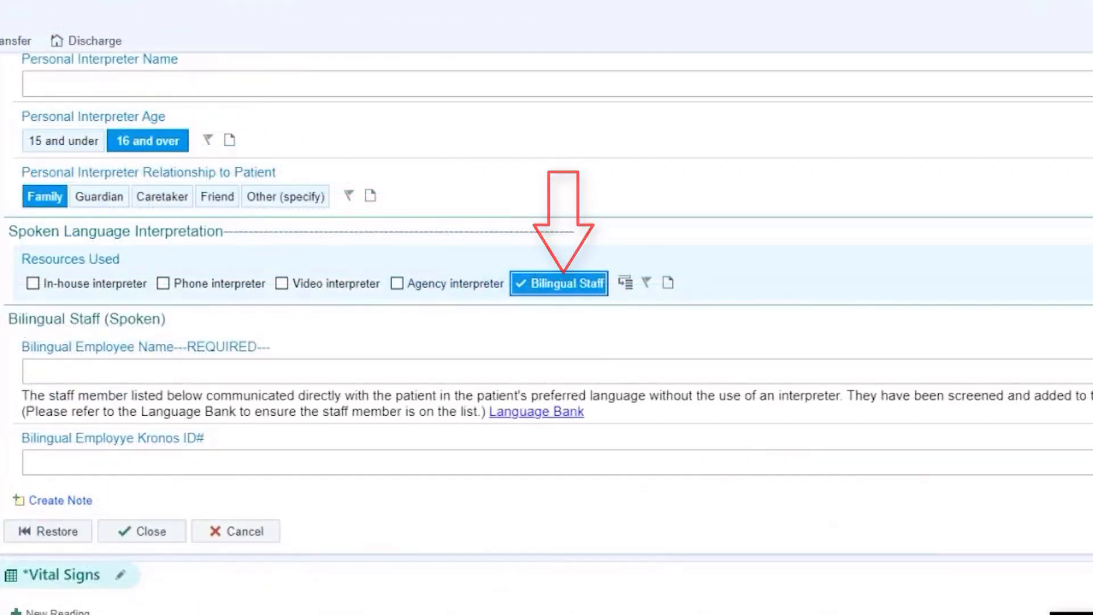
Step: Fill in the bilingual employee's name and Kronos ID number
click(84, 364)
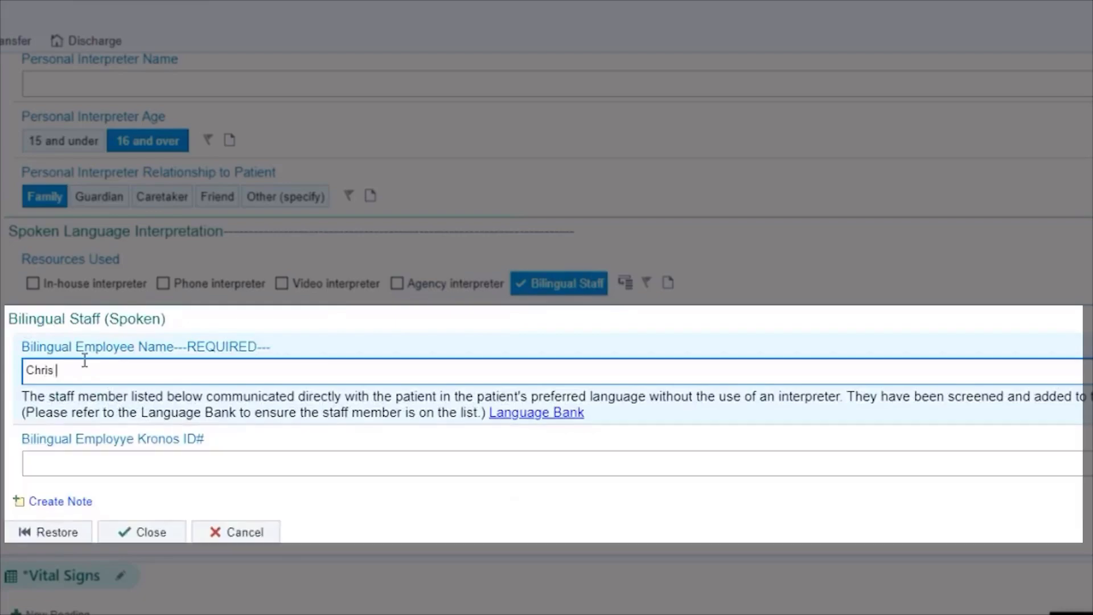
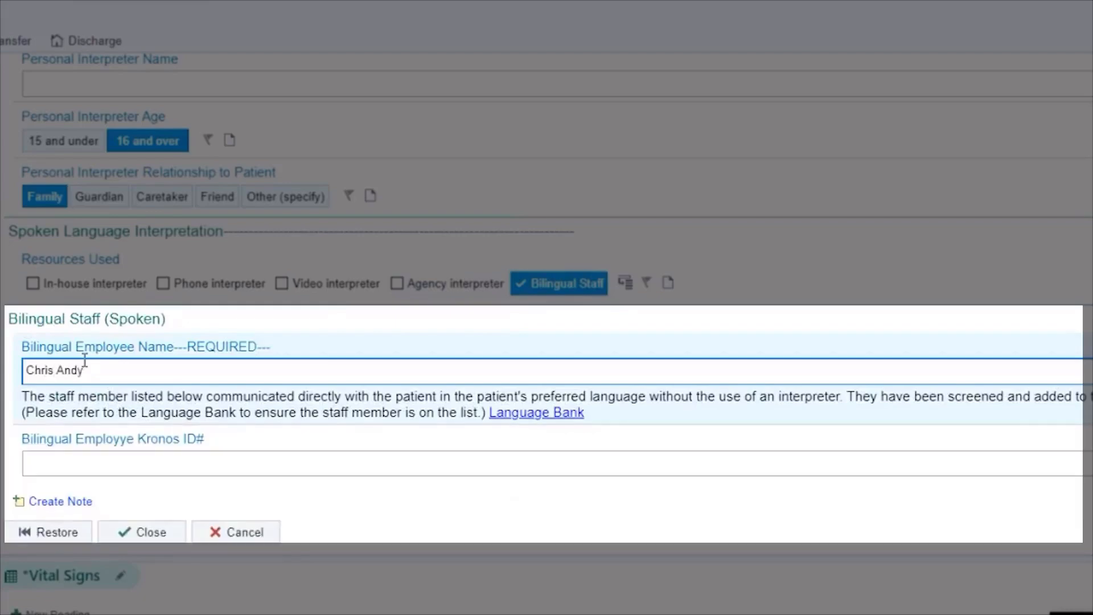
click(73, 465)
text(123456)
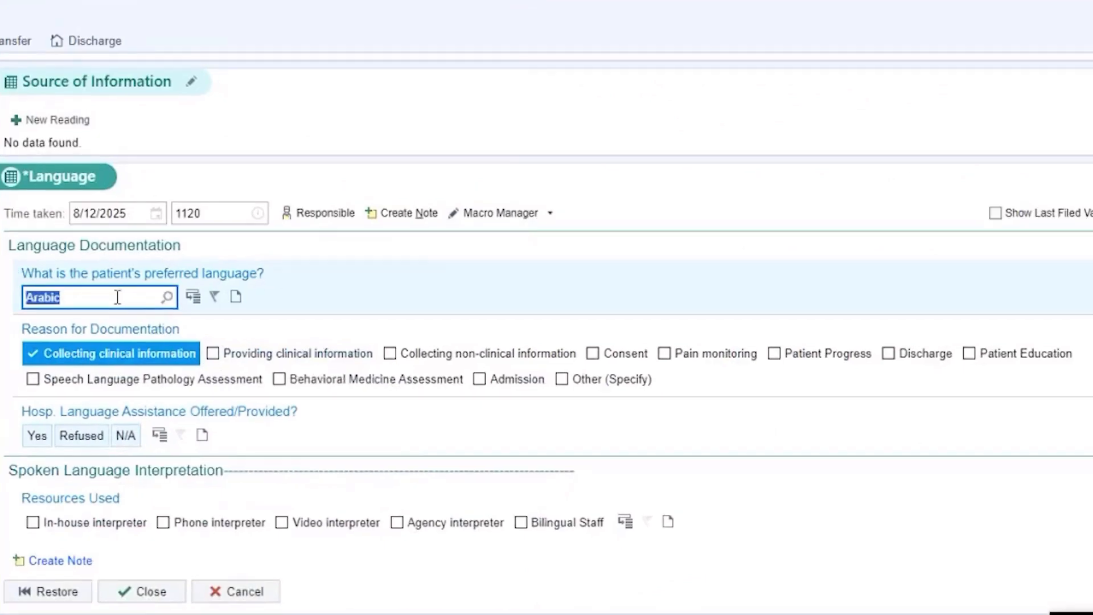
Step: Choose American Sign Language as preferred language and an agency interpreter as resource used
click(179, 276)
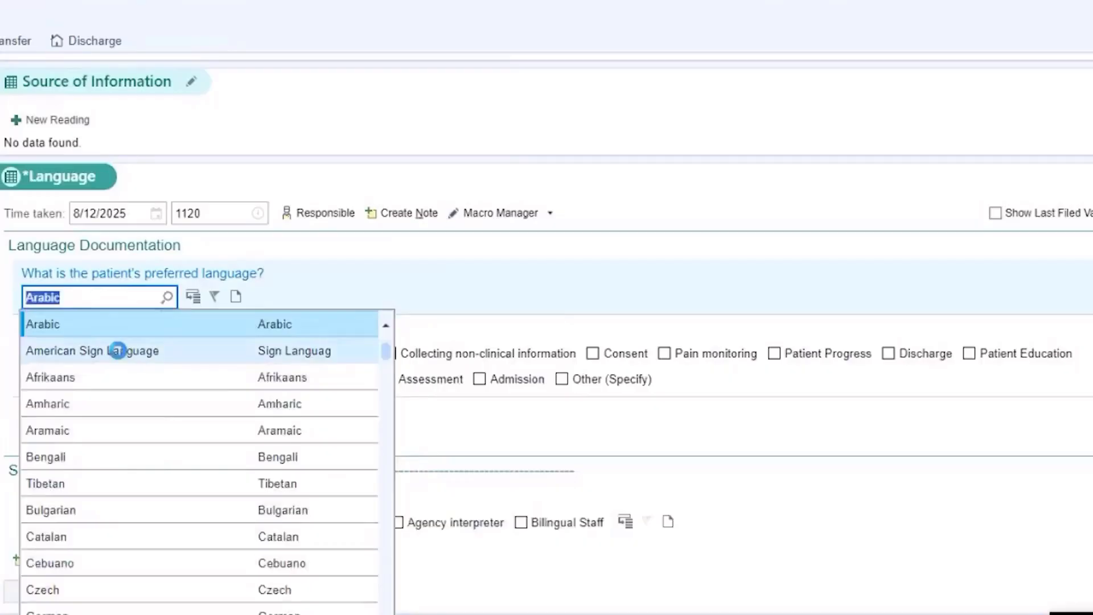
click(117, 350)
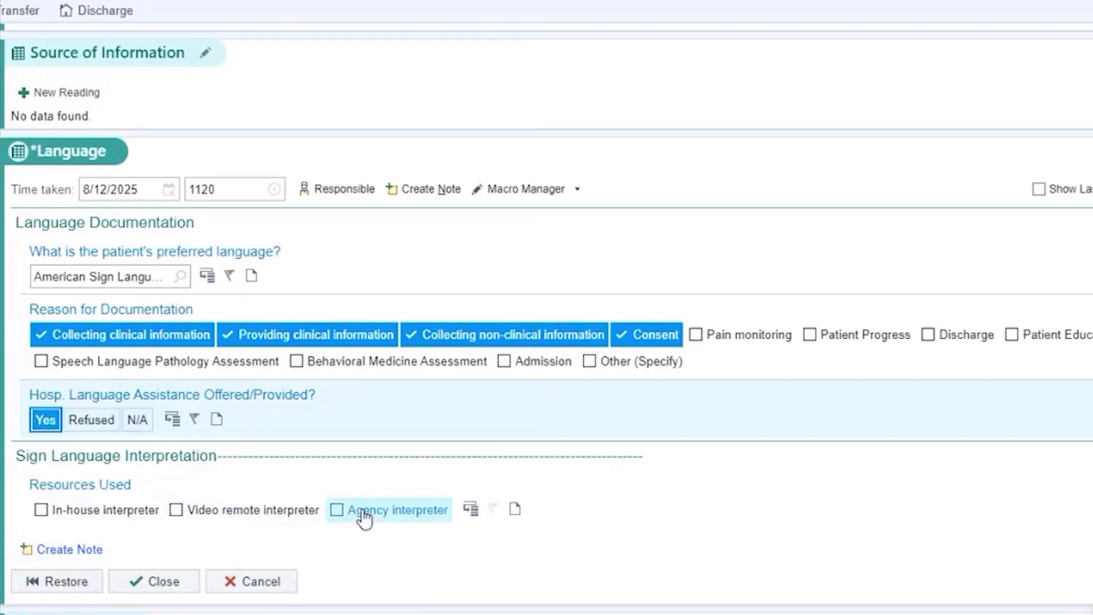
click(364, 512)
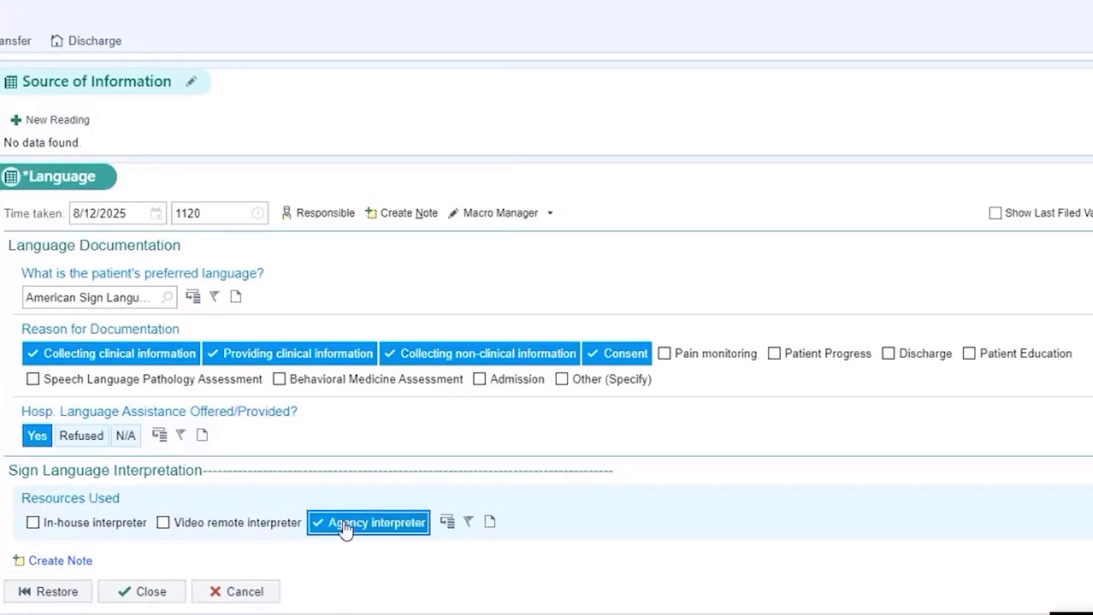
scroll(349, 551, down, 3)
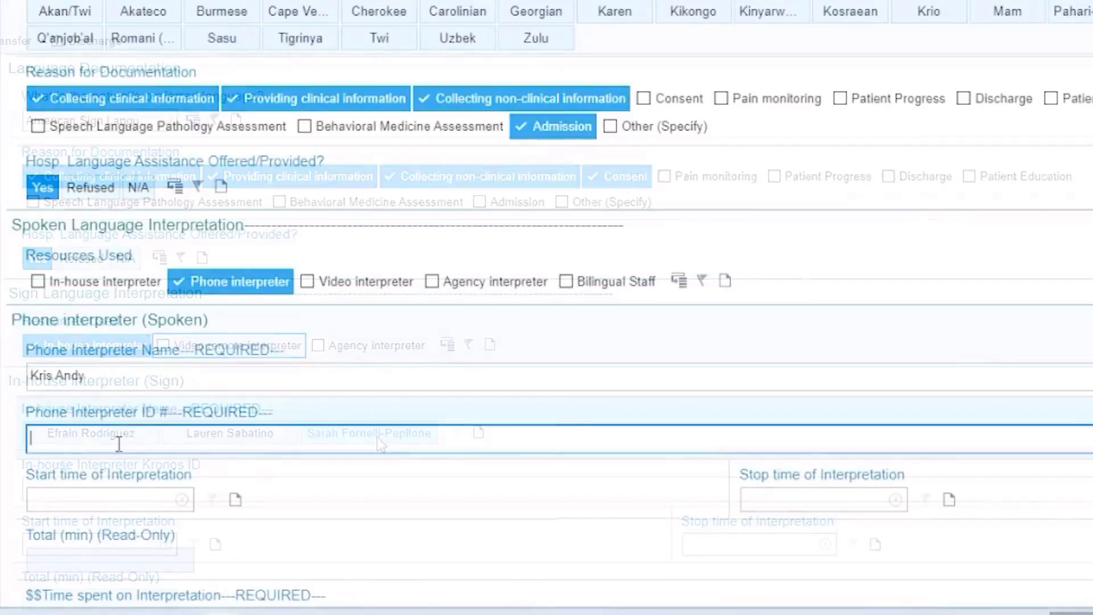
Step: Enter the phone interpreter's ID and interpretation times 1100 to 1115
text(12345)
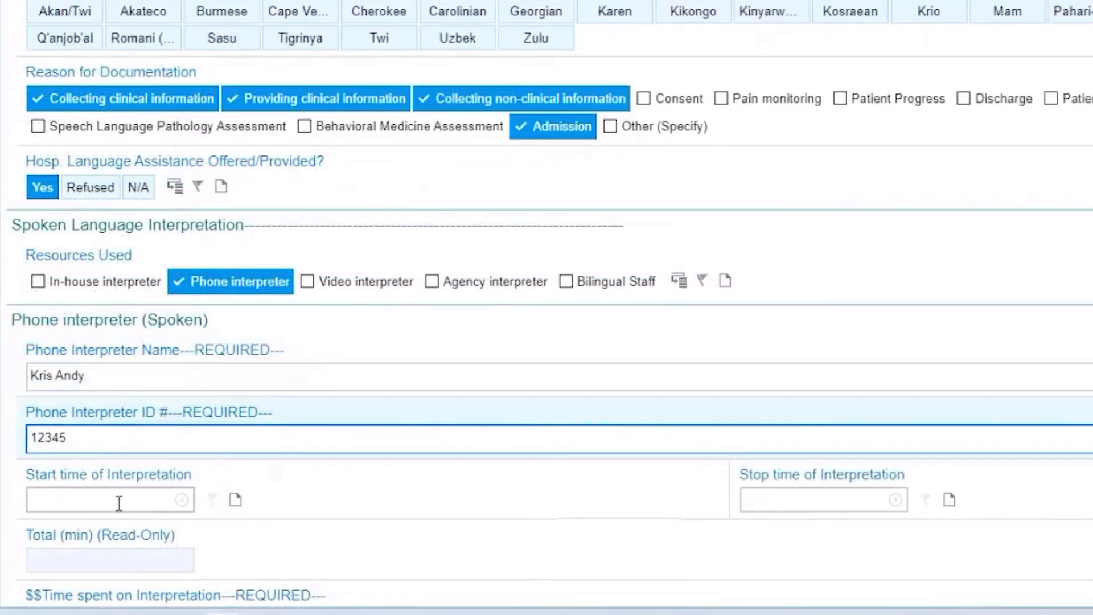
click(120, 504)
text(11)
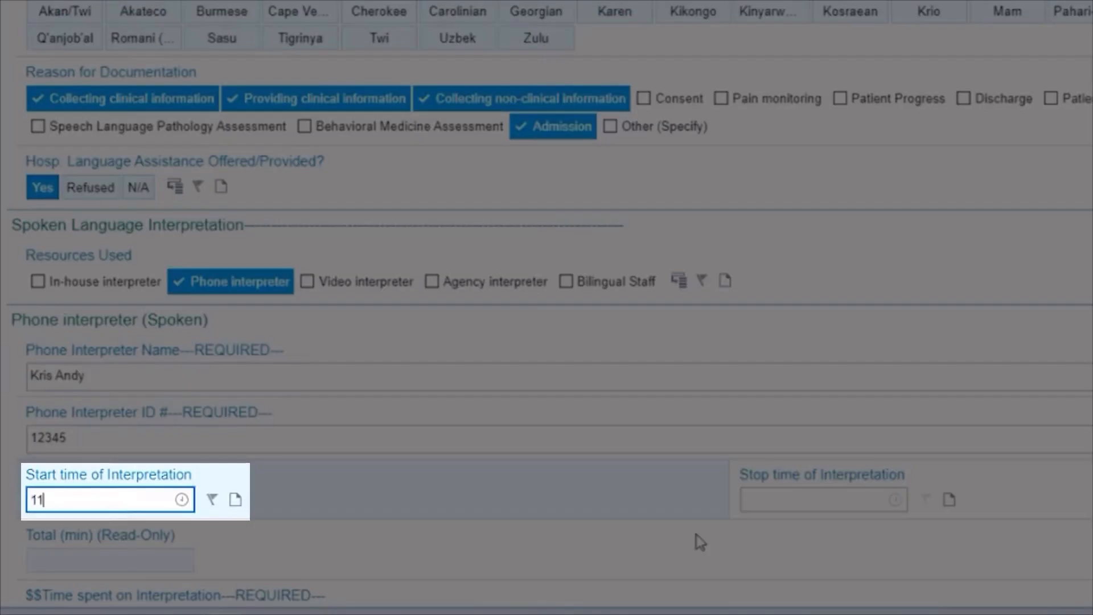
click(761, 501)
text(11)
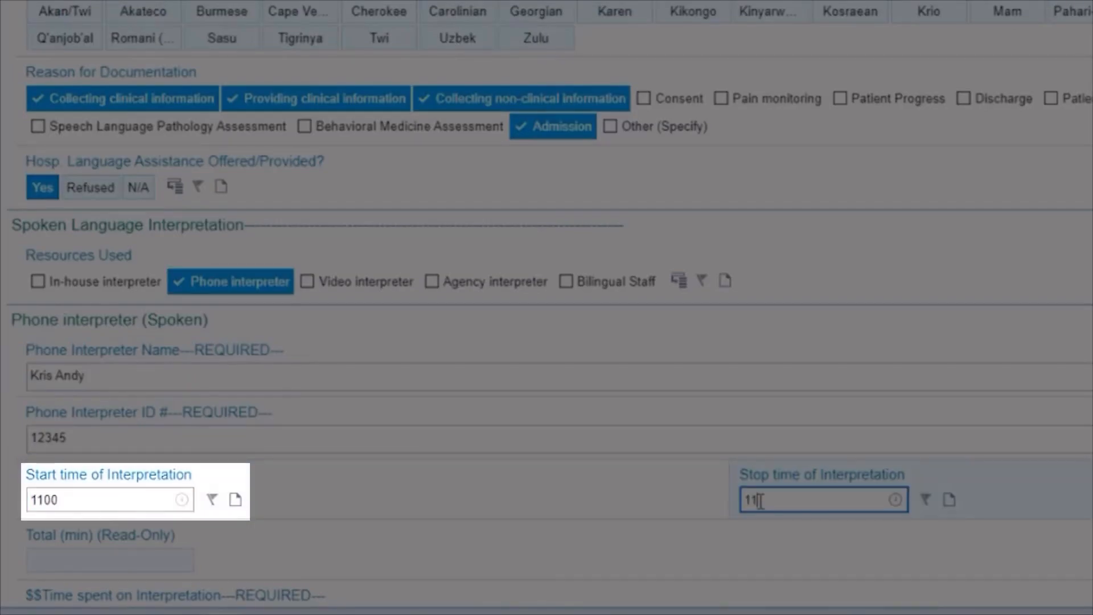
text(15)
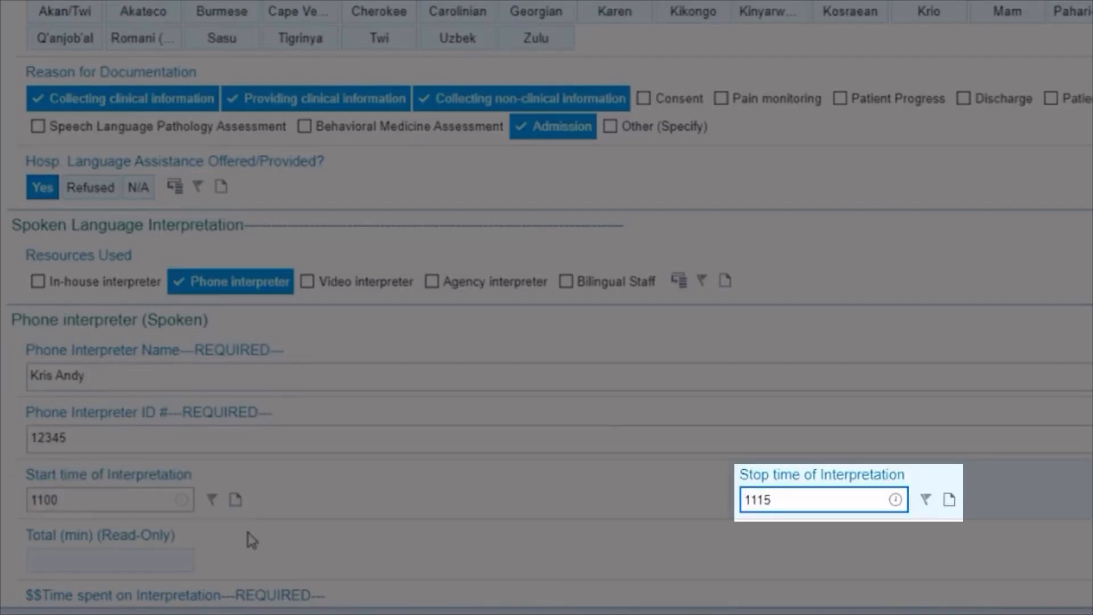
Step: Record 8-22 mins spent on interpretation and file the language documentation
scroll(121, 494, down, 3)
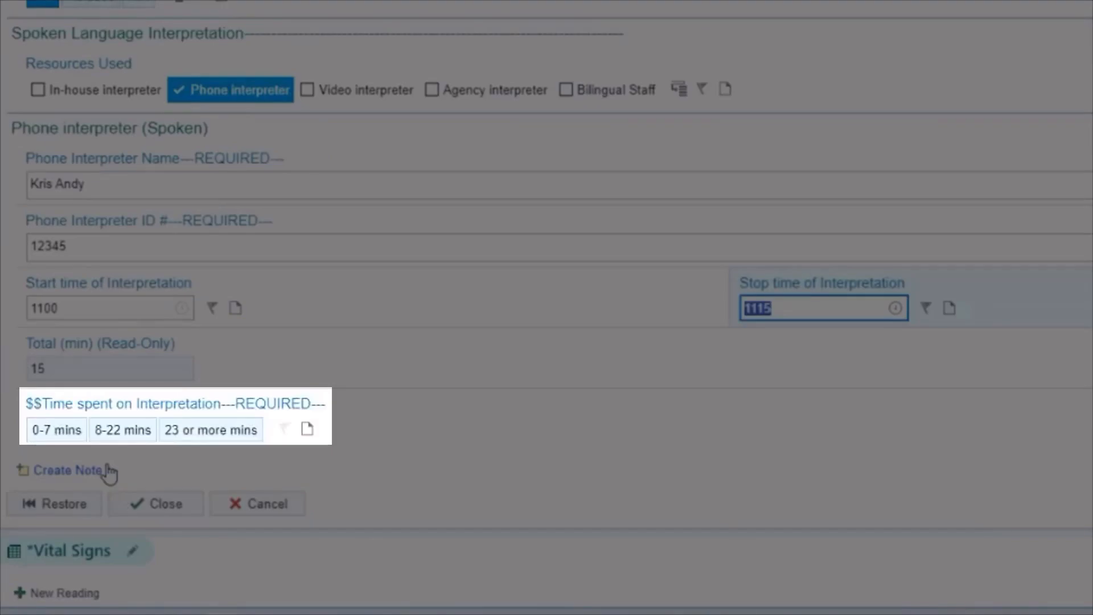
click(120, 430)
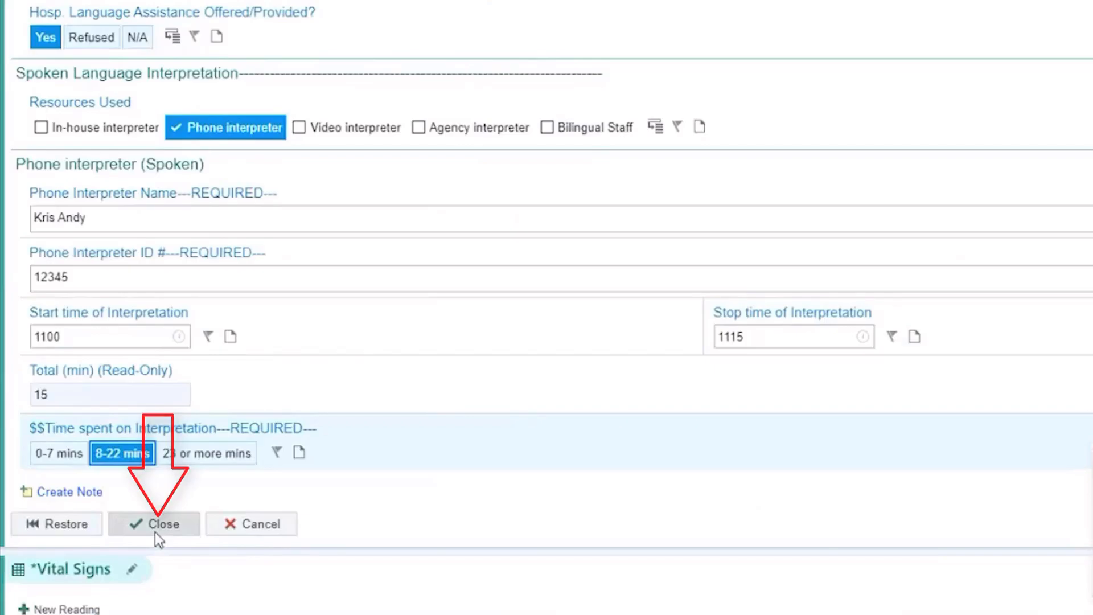
click(155, 532)
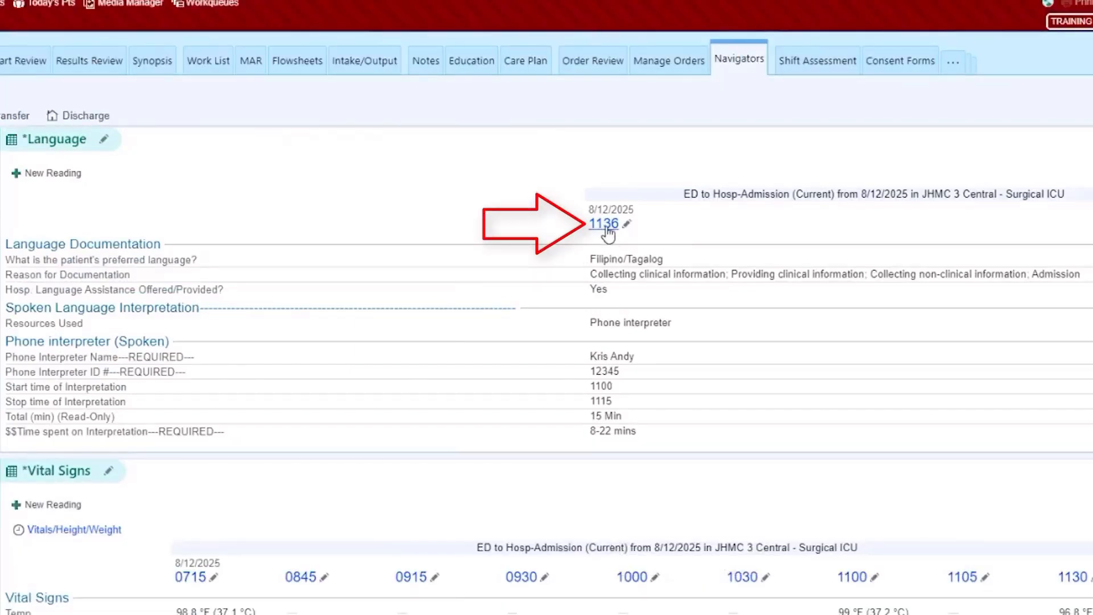
click(610, 228)
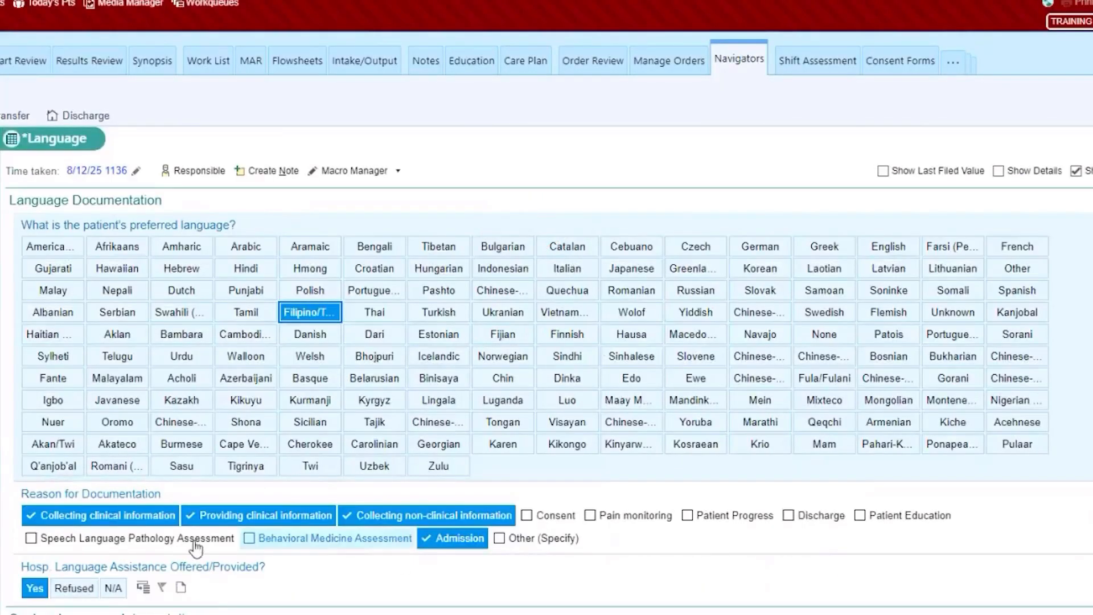
click(551, 515)
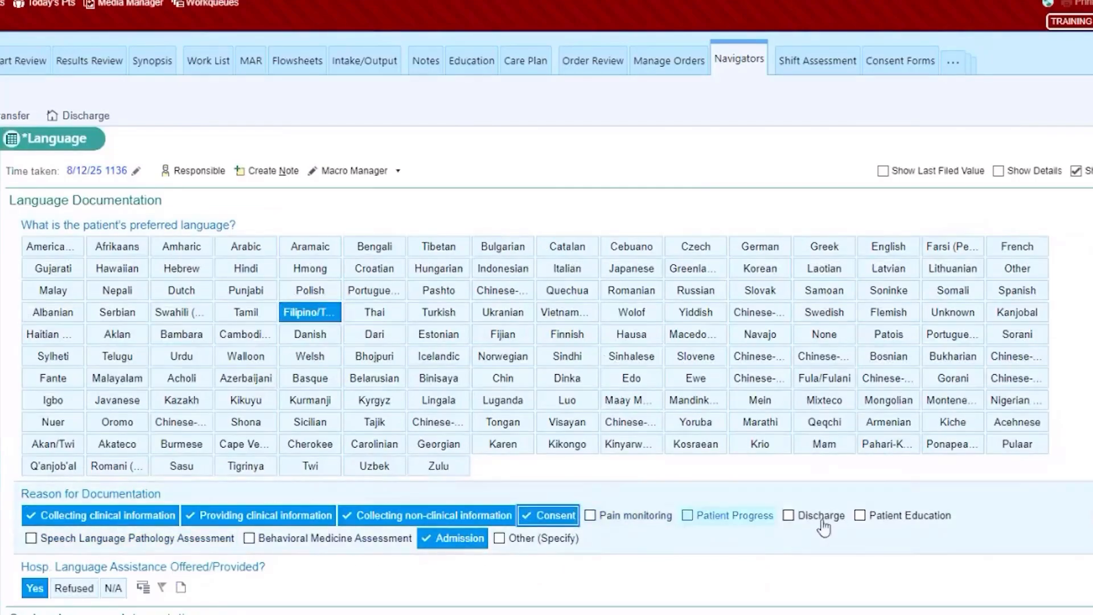
click(890, 519)
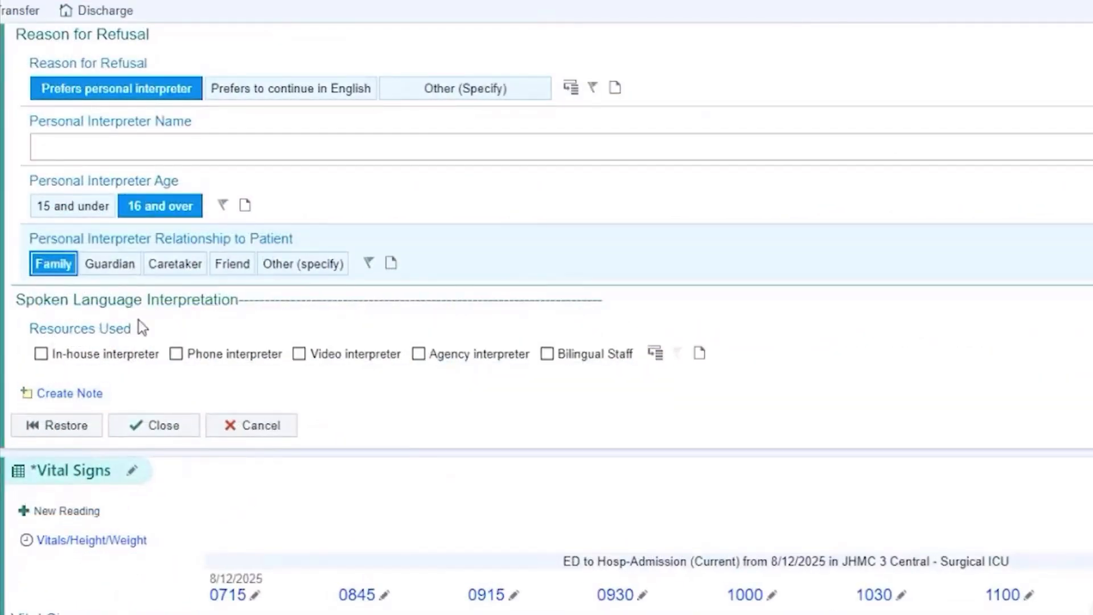
click(98, 355)
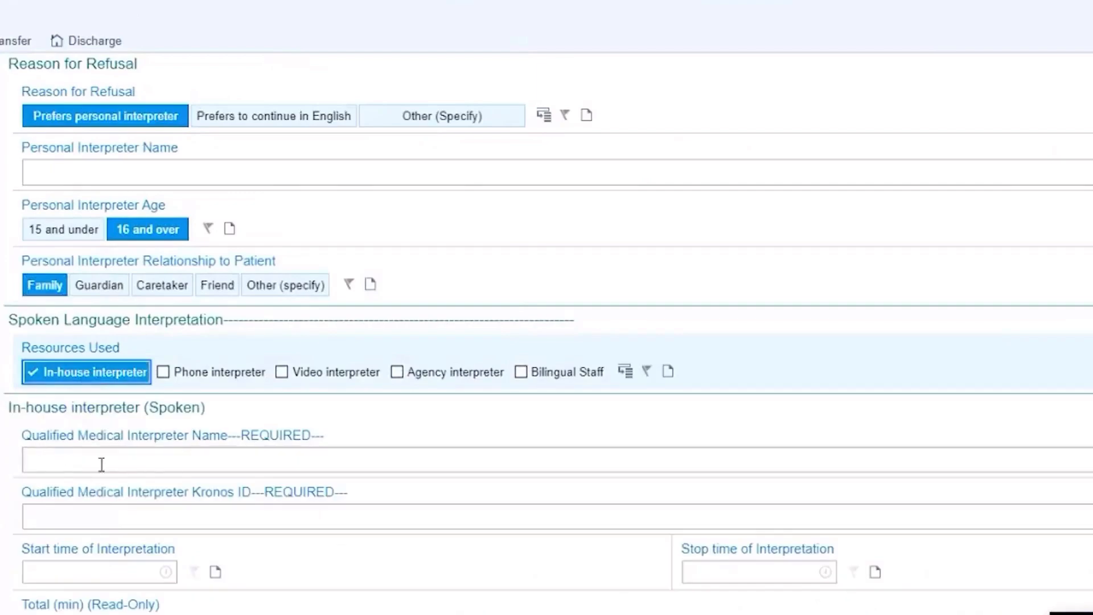
click(101, 464)
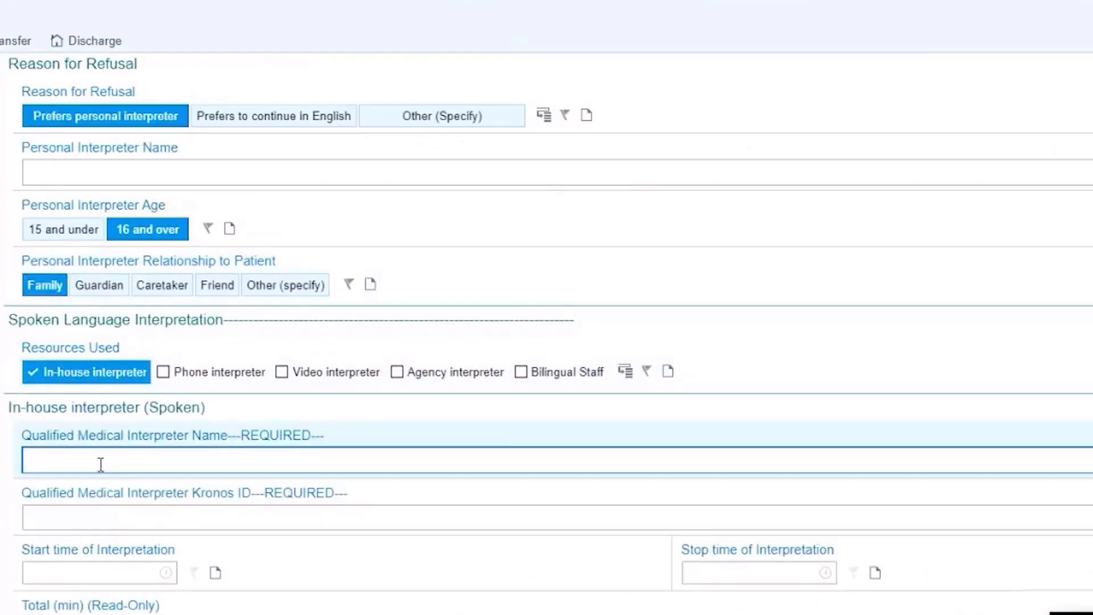
click(70, 512)
text(12345)
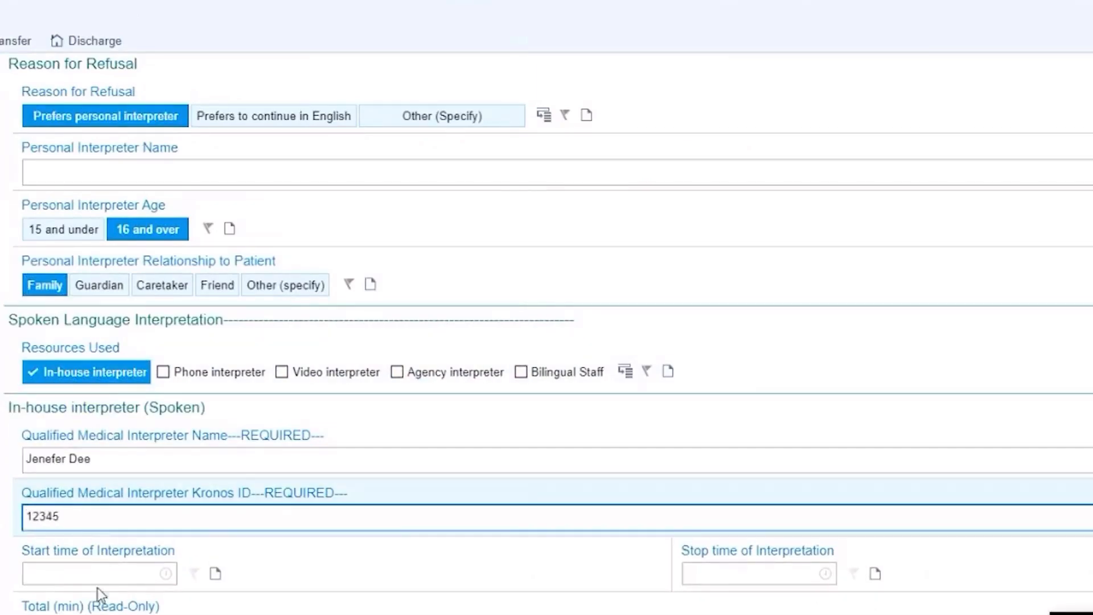
click(84, 574)
click(706, 576)
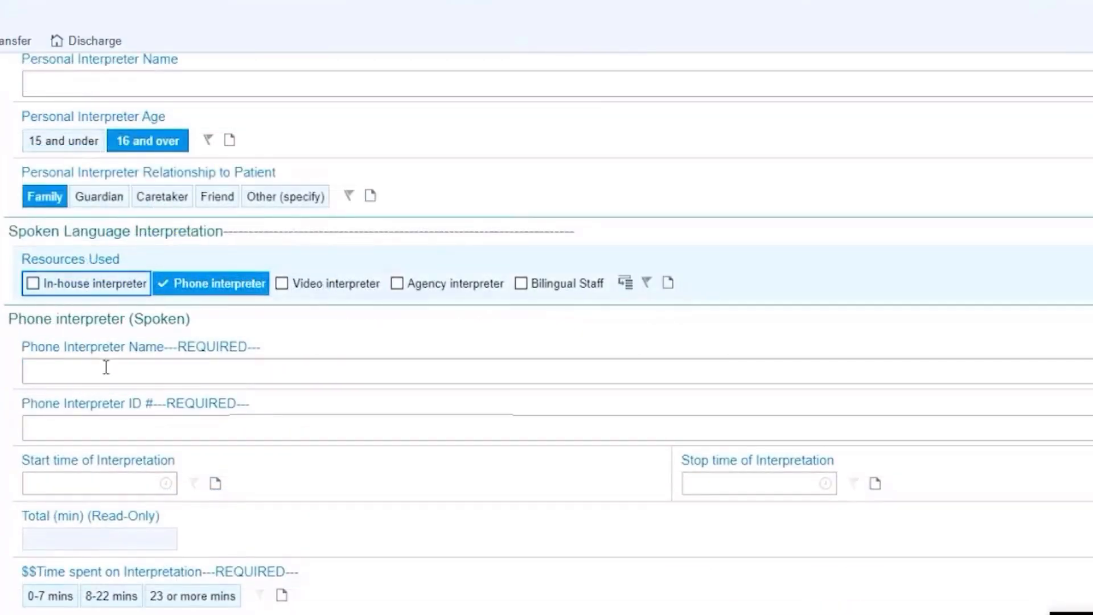
click(329, 288)
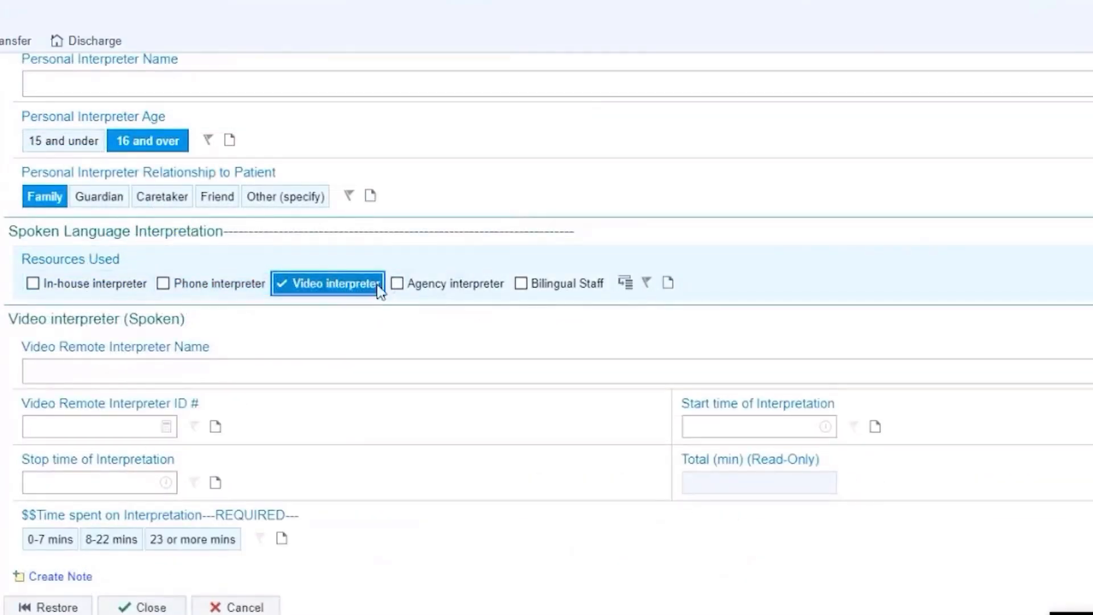
click(418, 295)
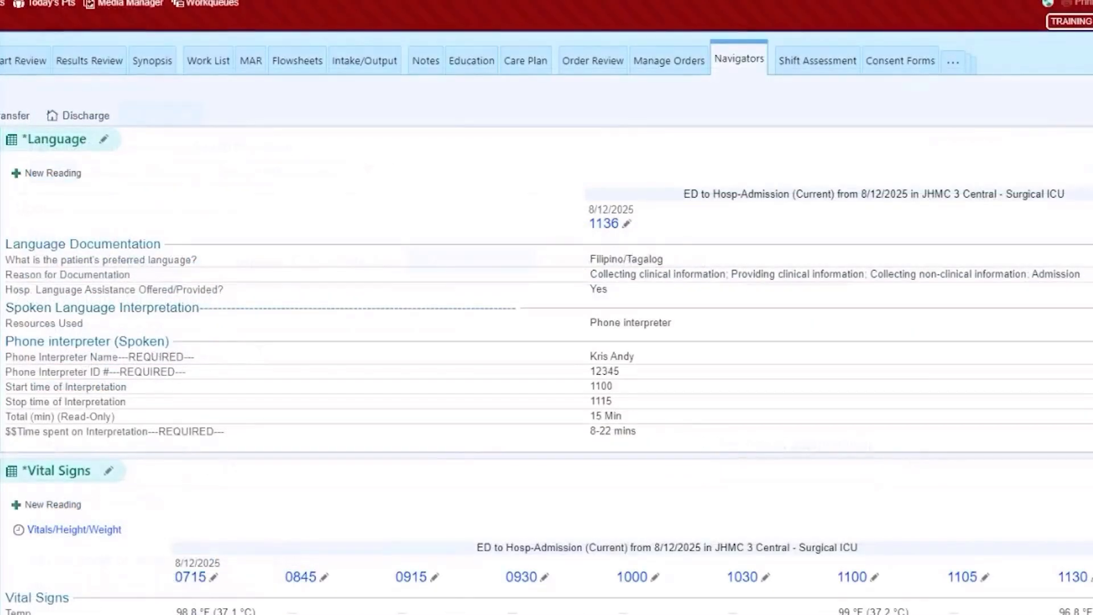